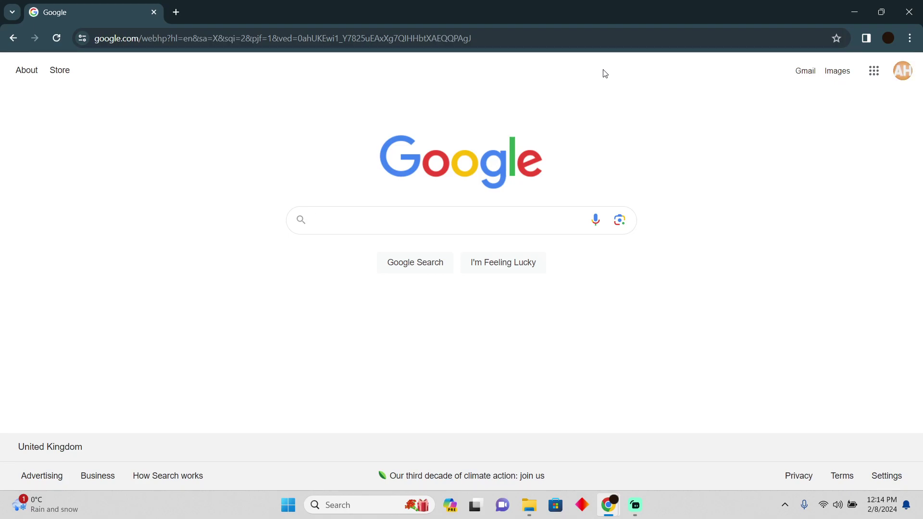
type("co")
Search Google for 'couponfollow' using the suggested query
key("BackSpace")
key("BackSpace")
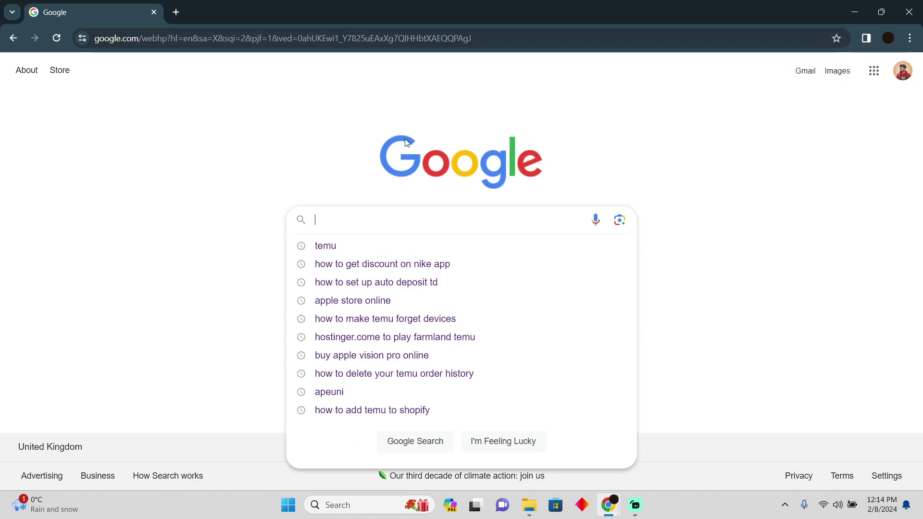
type("cou")
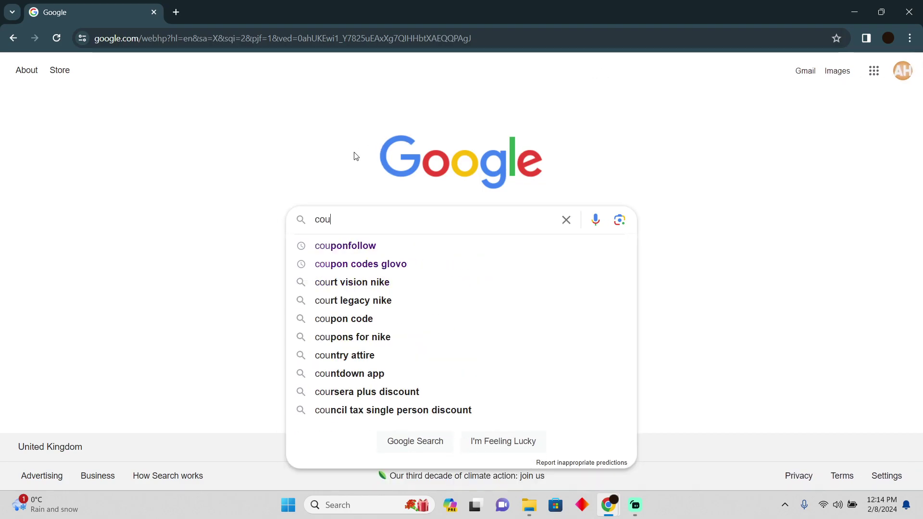
type("pon")
key("Down")
key("Return")
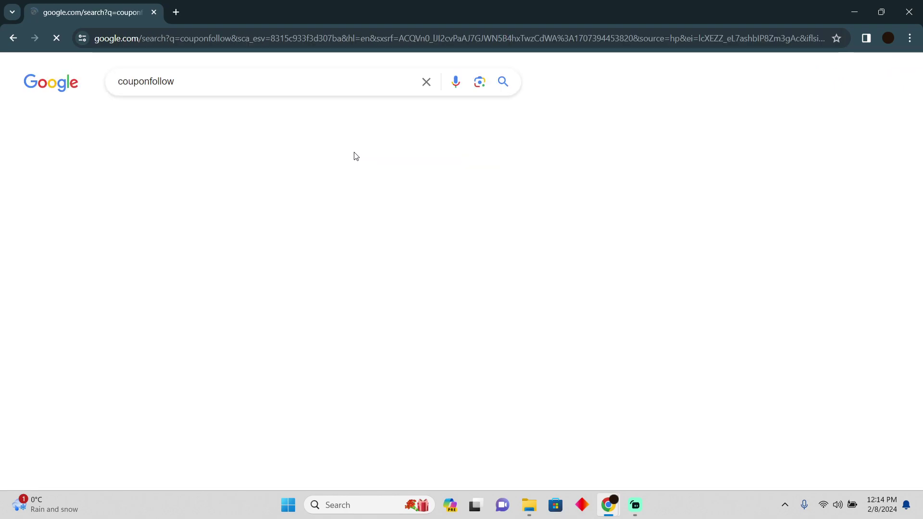
Open couponfollow.com from the results and go to the Nike Store coupon page via store search
left_click(264, 204)
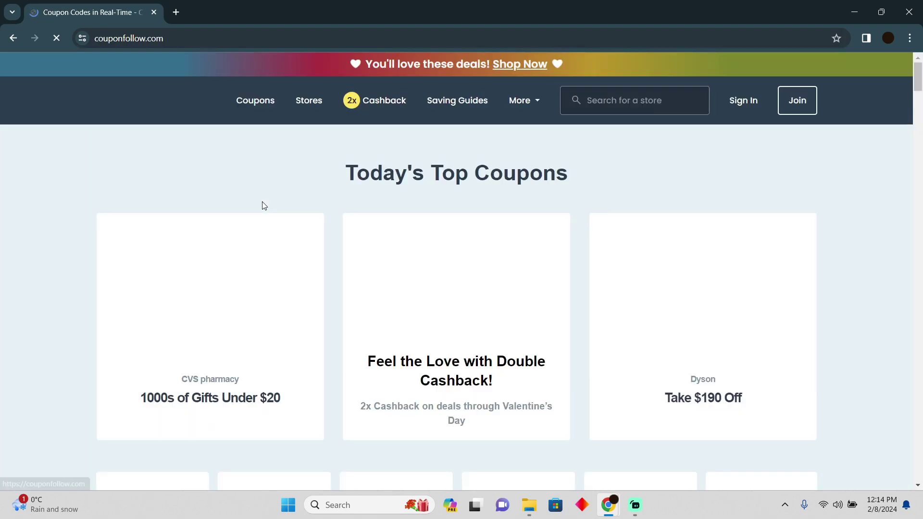
left_click(651, 101)
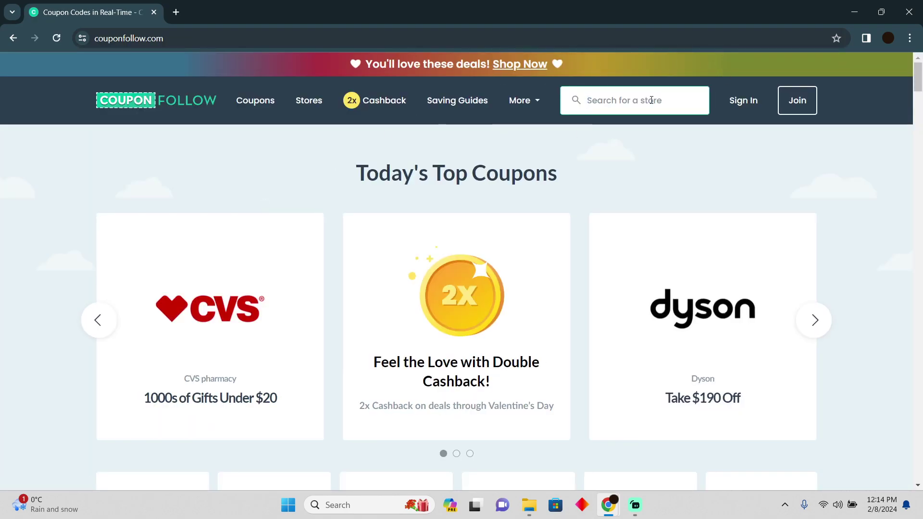
type("nike")
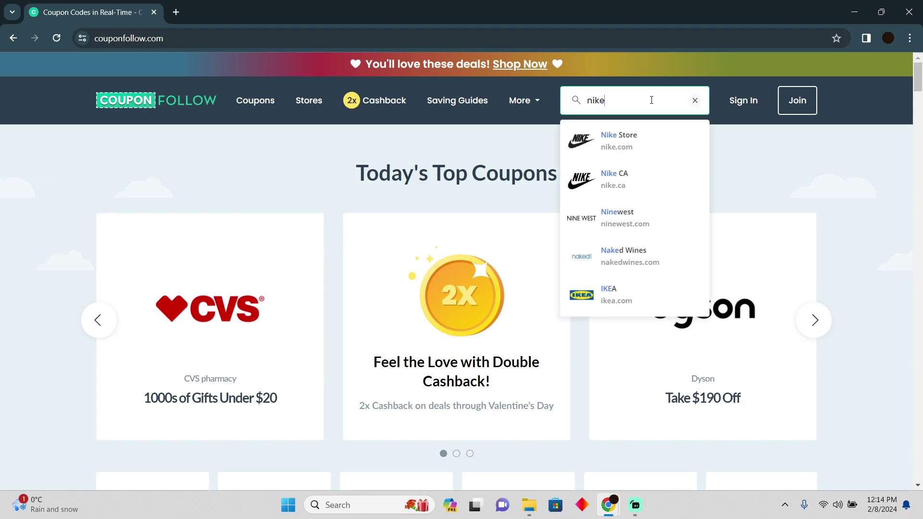
left_click(653, 157)
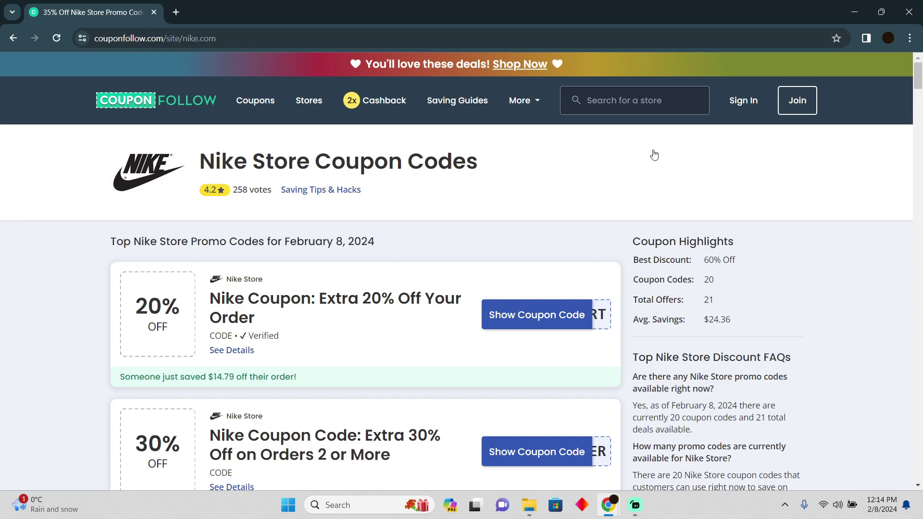
scroll(390, 339, "down", 1)
scroll(390, 339, "down", 2)
scroll(390, 339, "down", 2)
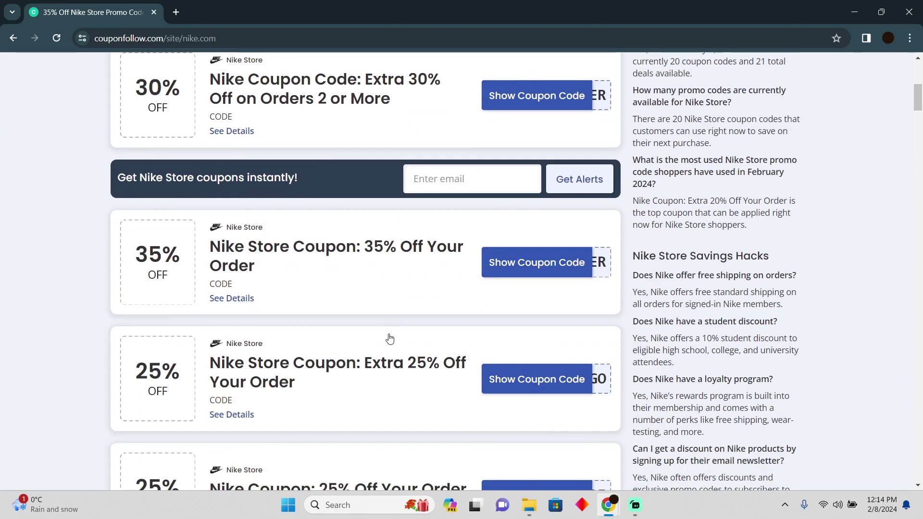
scroll(390, 340, "up", 1)
scroll(390, 339, "up", 2)
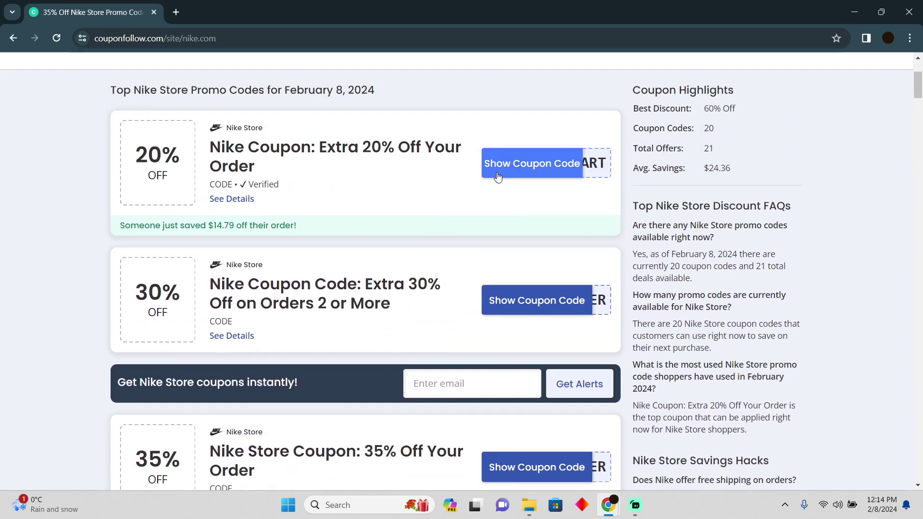
Reveal the extra 20% off Nike code and highlight the code HEART in the popup
left_click(517, 169)
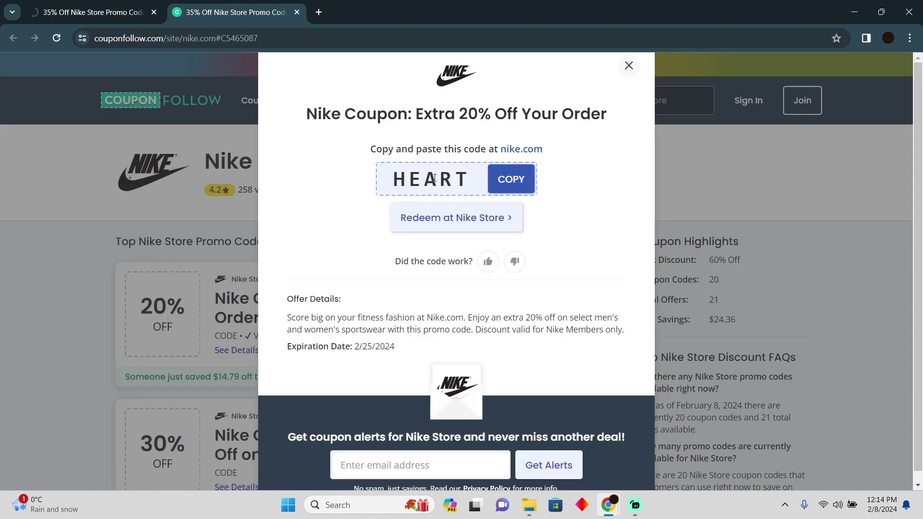
double_click(423, 182)
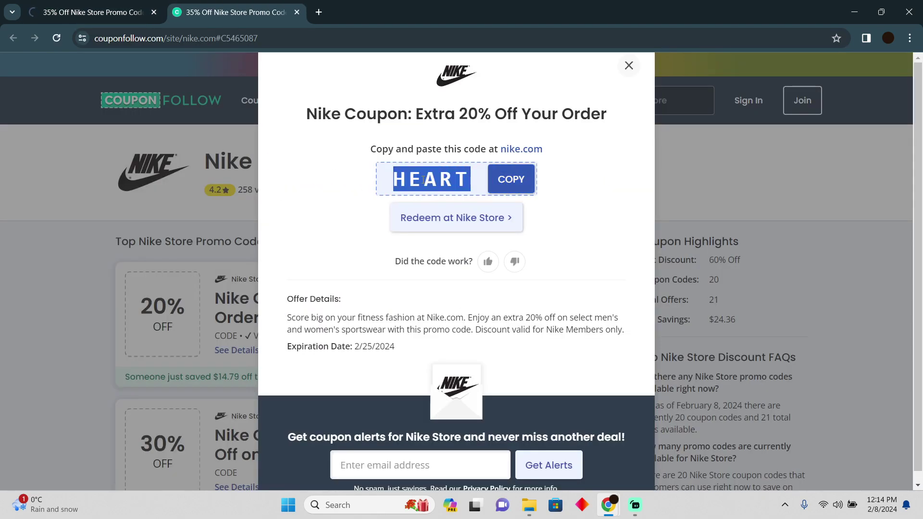